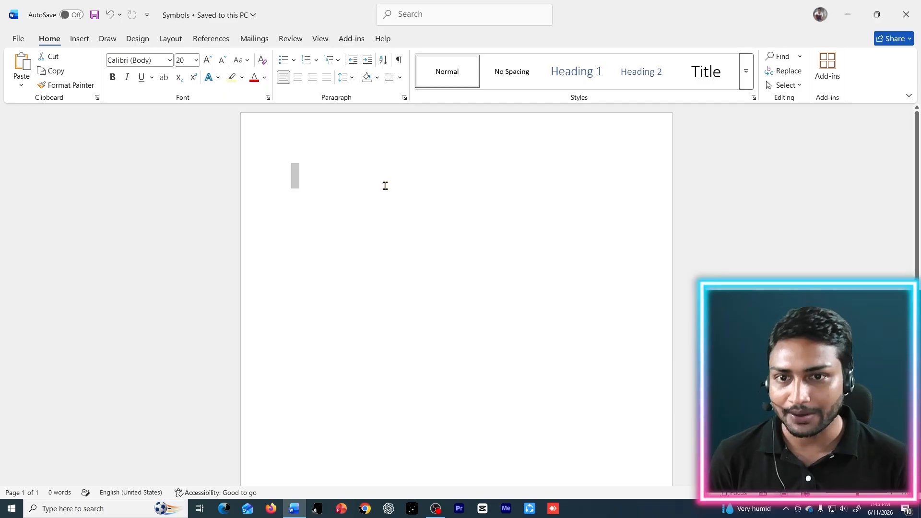
Set the font for the empty document to Times New Roman and save the file
click(168, 60)
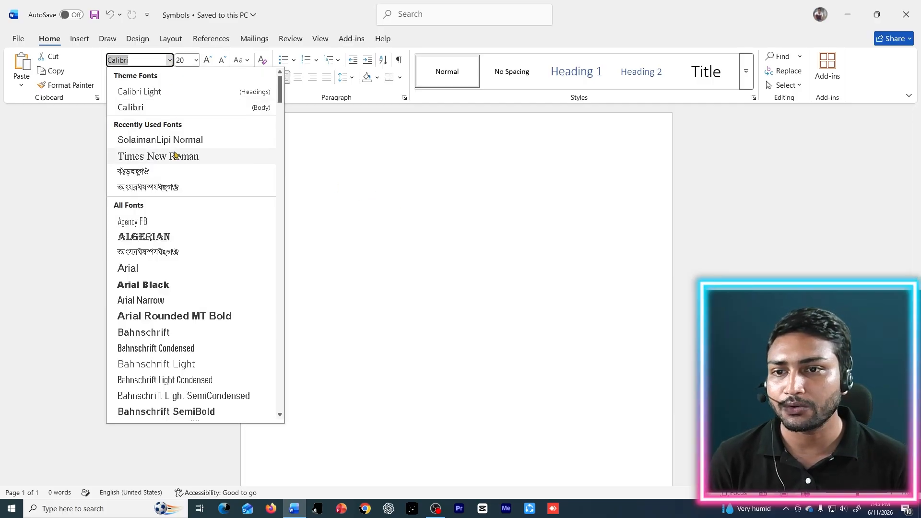
click(175, 158)
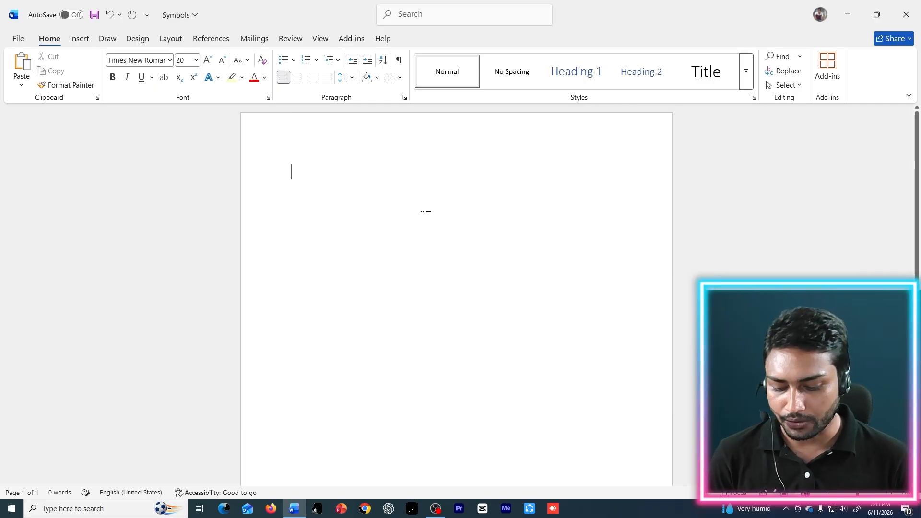
key(ctrl+s)
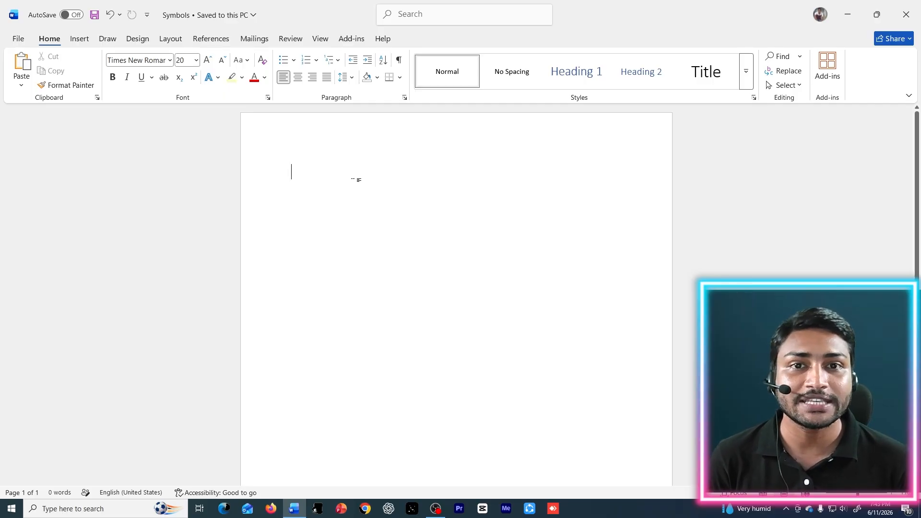
Write the expressions A*B and A/b on the first line using plain keyboard characters
scroll(442, 208, up, 3)
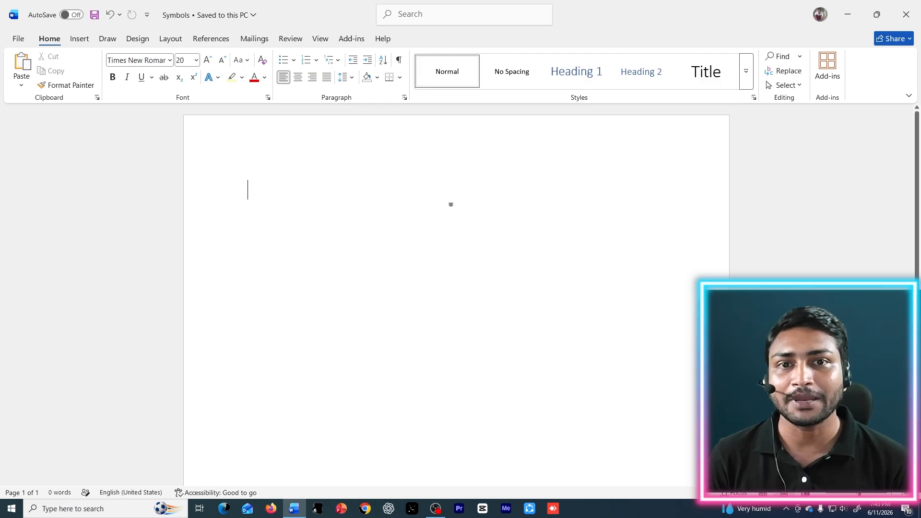
text(A*B)
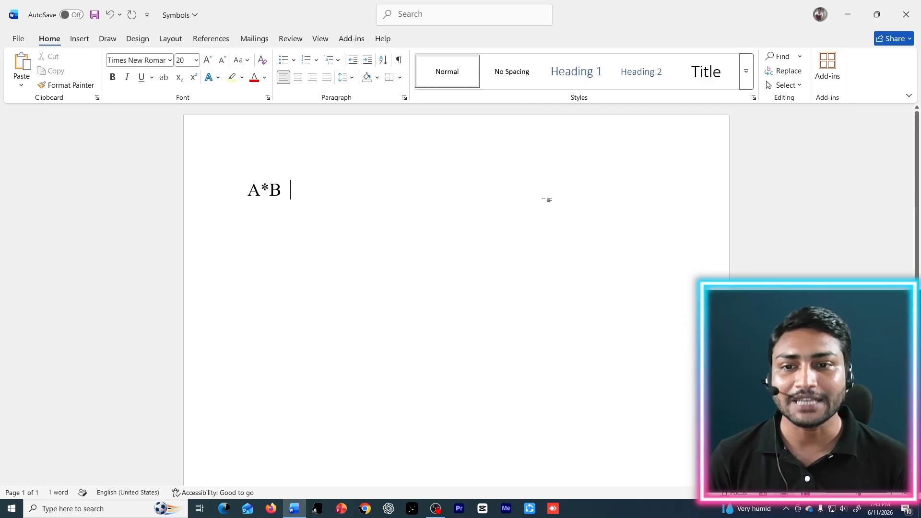
text(A)
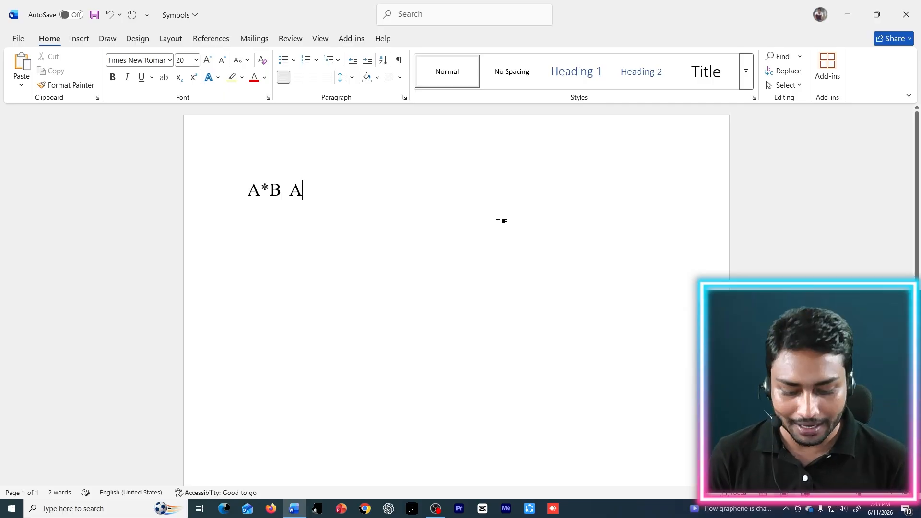
text(/b)
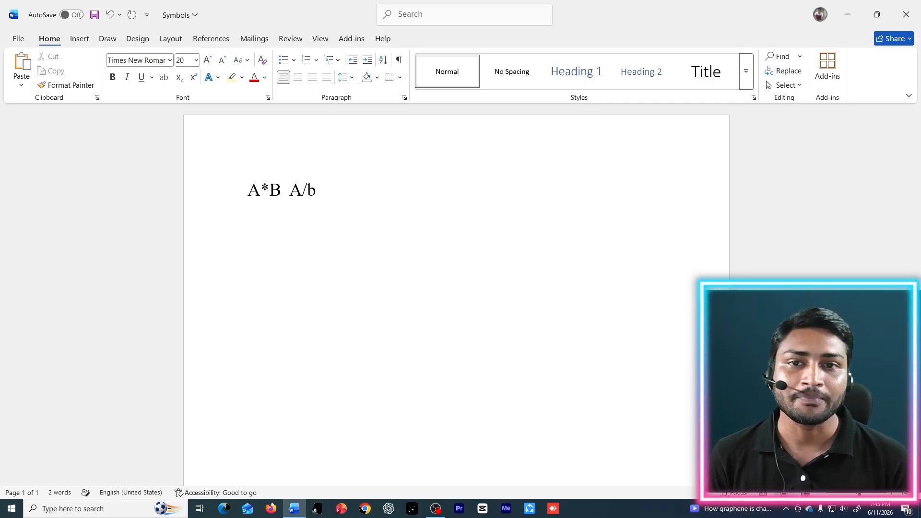
Delete everything on the first line after the initial A
key(BackSpace)
key(BackSpace)
key(BackSpace)
key(BackSpace)
key(BackSpace)
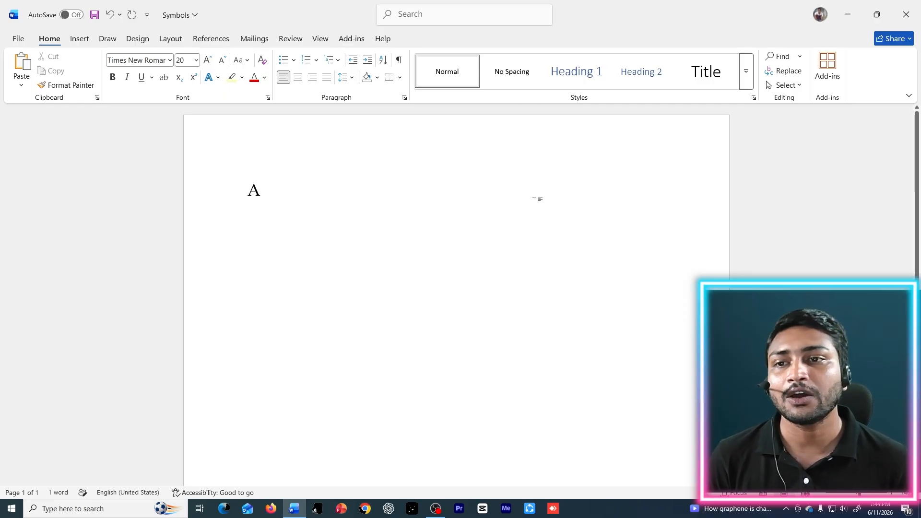
Insert the multiplication sign × as an equation symbol after the A and add B to complete A×B
click(78, 39)
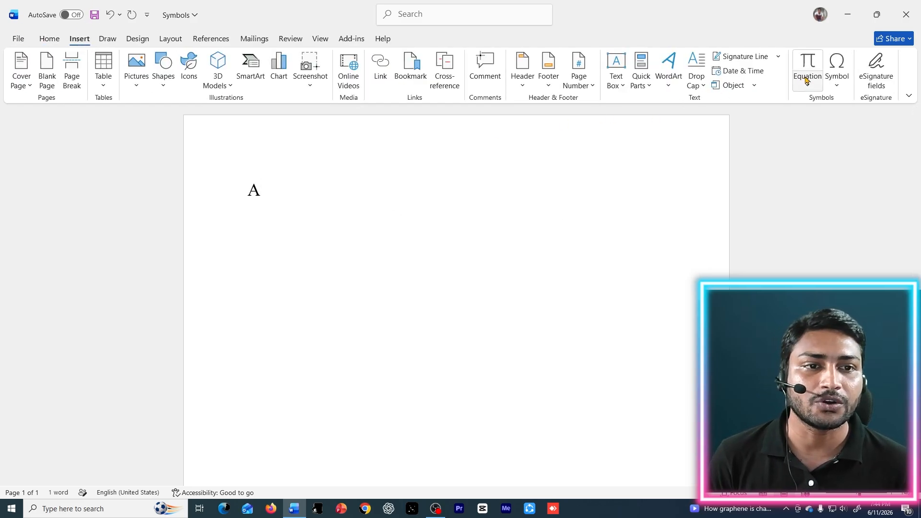
click(805, 78)
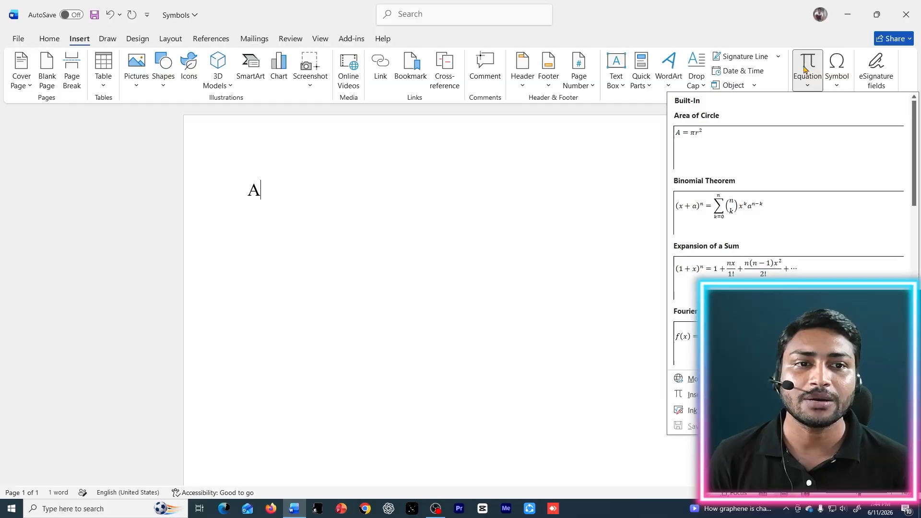
click(805, 70)
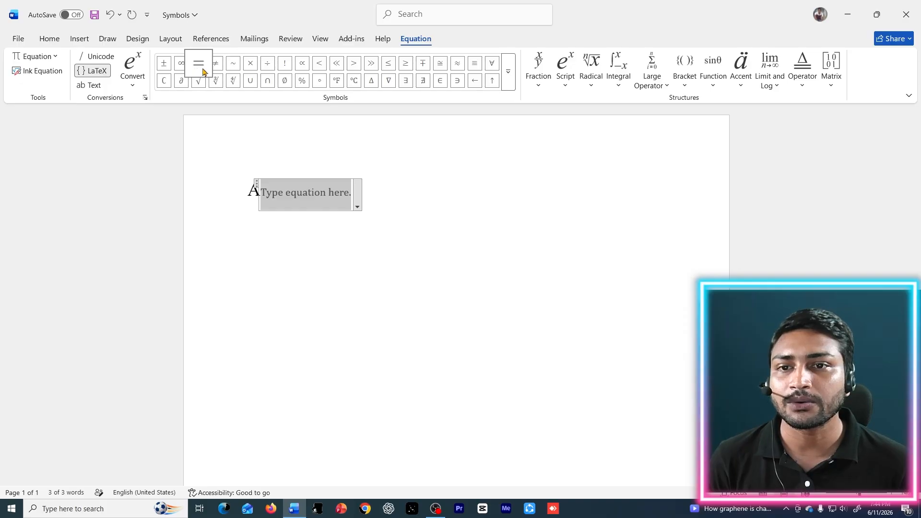
click(250, 66)
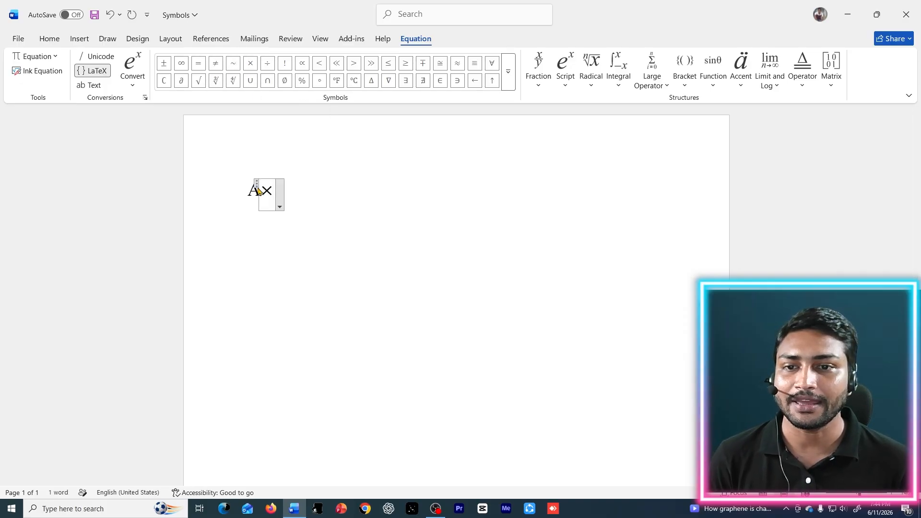
click(312, 189)
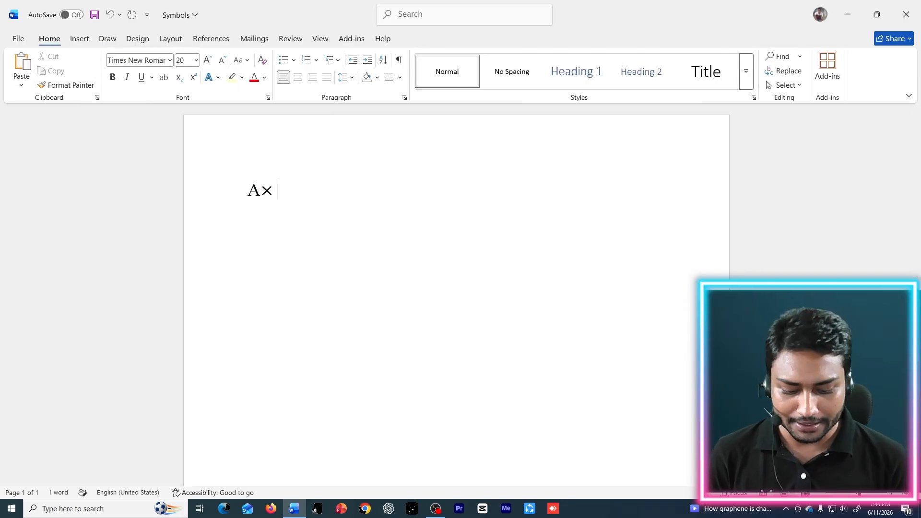
text(BB)
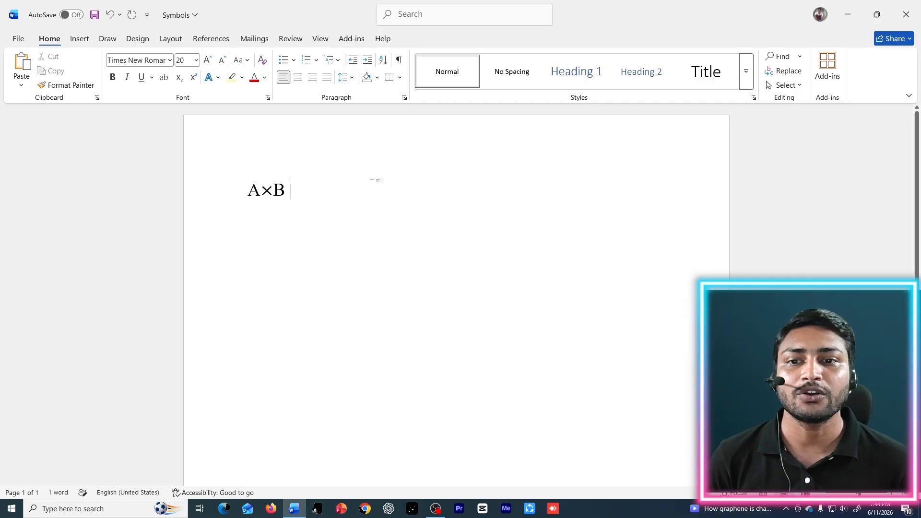
Write A÷B on a new line, inserting the division sign as an equation symbol, and save the document
key(Return)
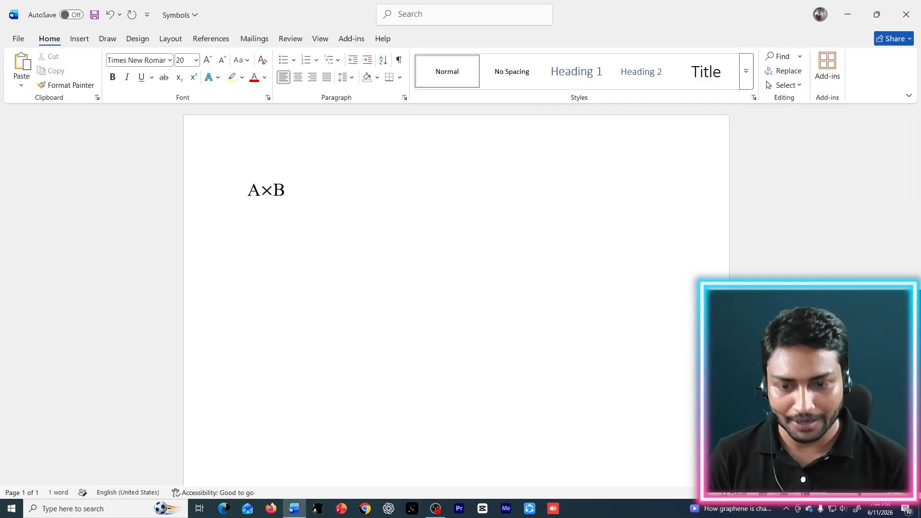
text(A)
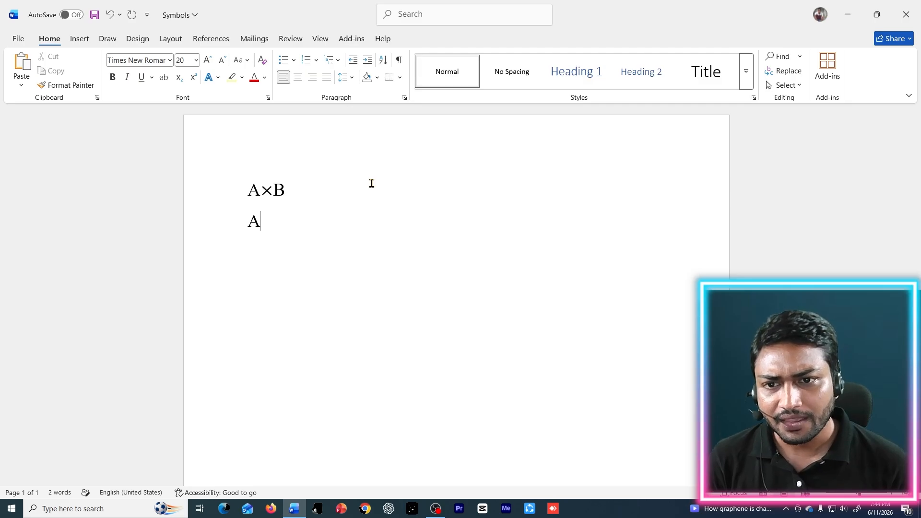
click(78, 40)
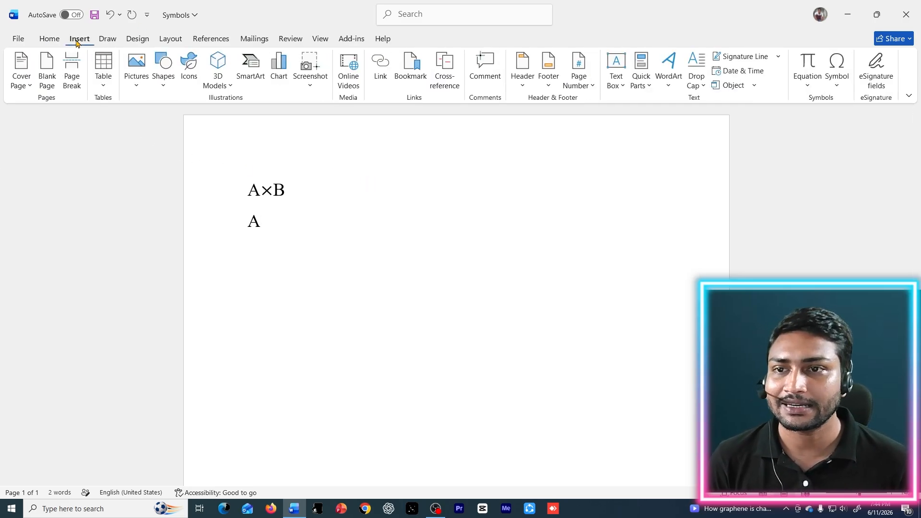
click(807, 66)
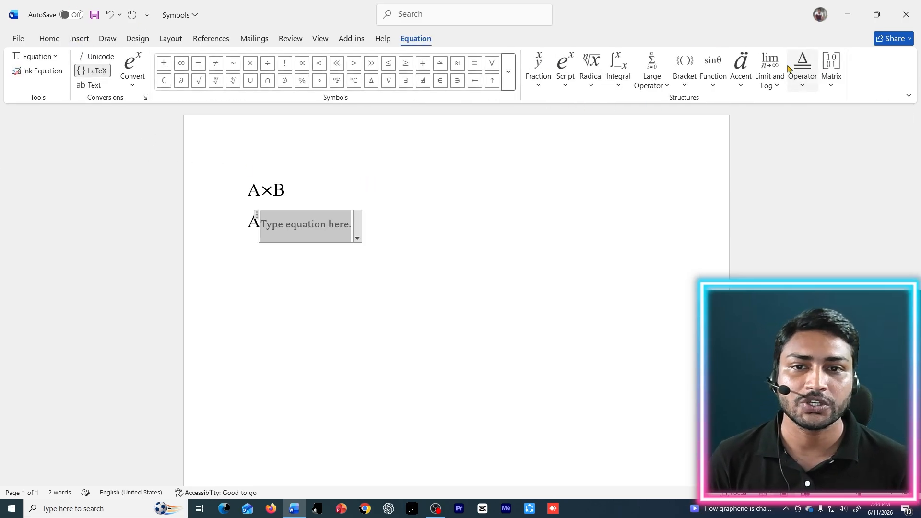
click(270, 67)
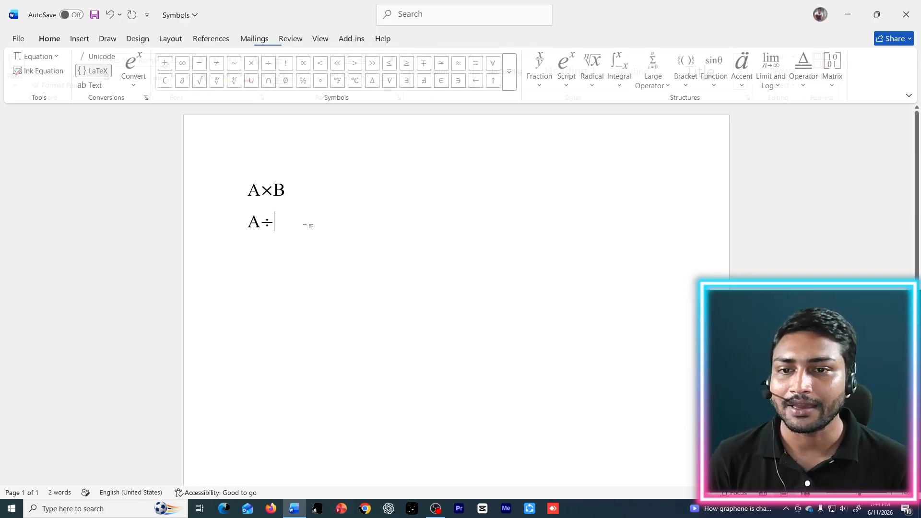
text(B)
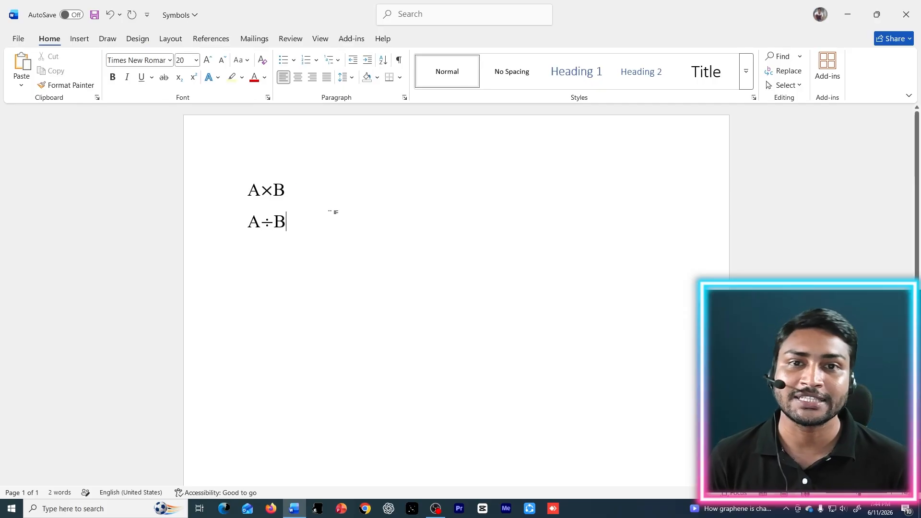
key(ctrl+s)
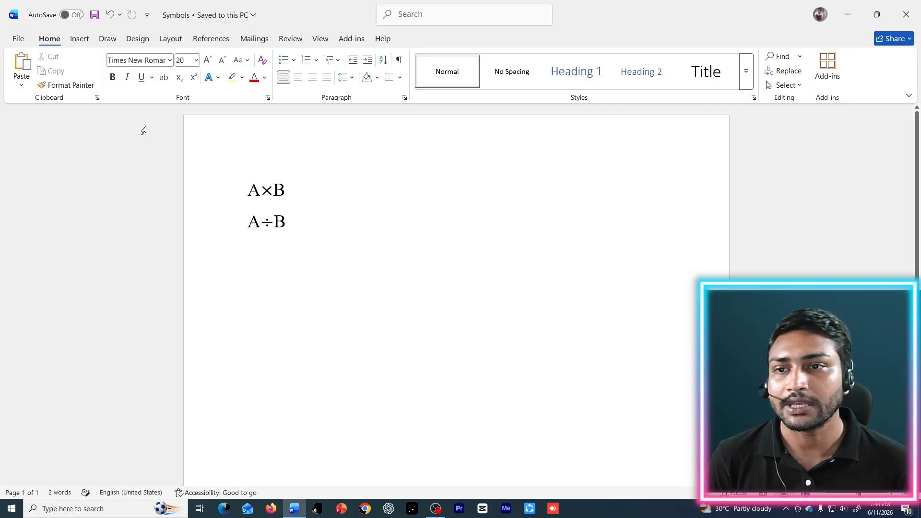
Insert a blank equation after A÷B and leave it unfilled
click(79, 39)
click(810, 65)
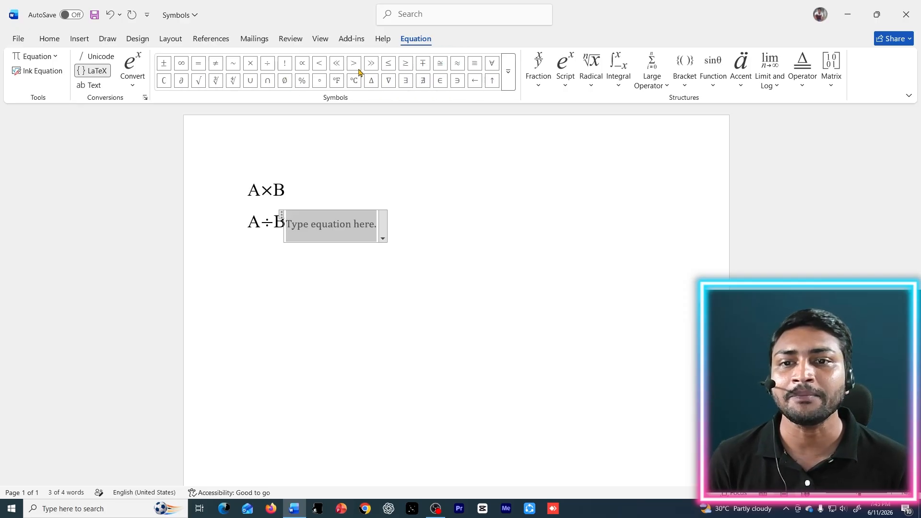
click(445, 189)
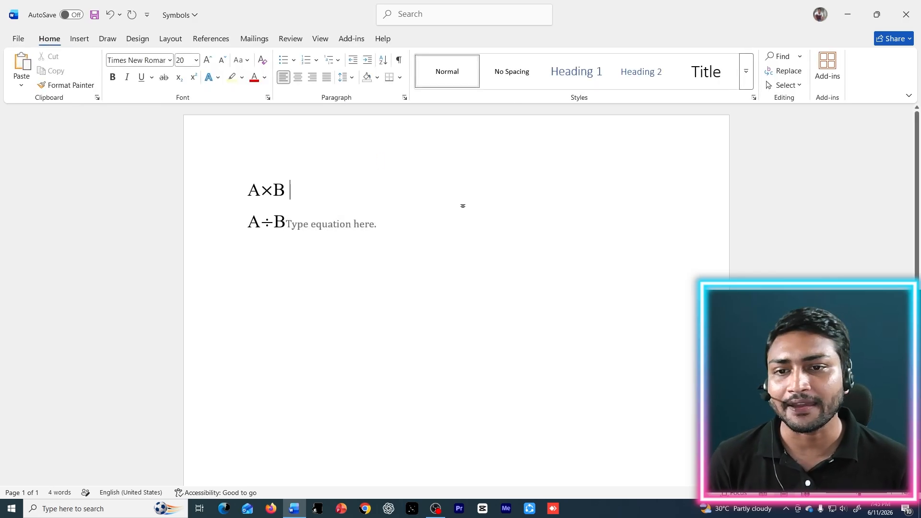
Replace the entire document content with the number 55
triple_click(188, 190)
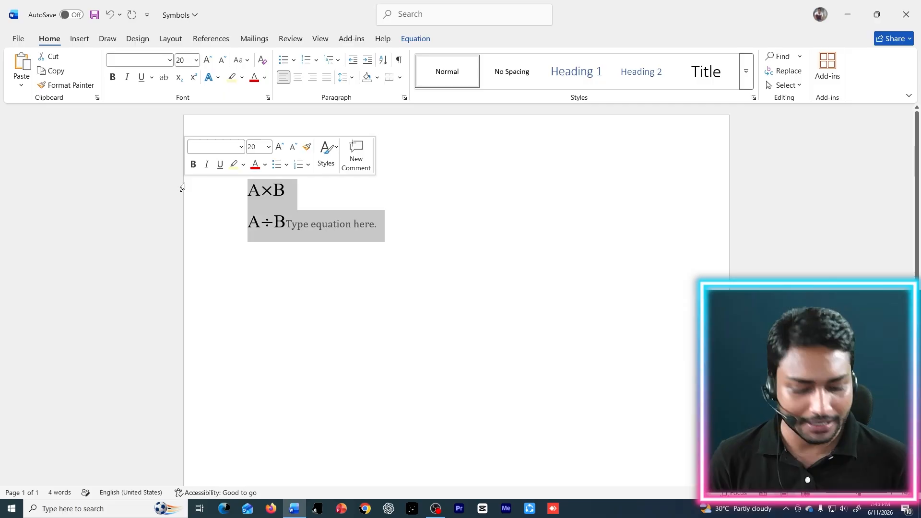
key(BackSpace)
text(55)
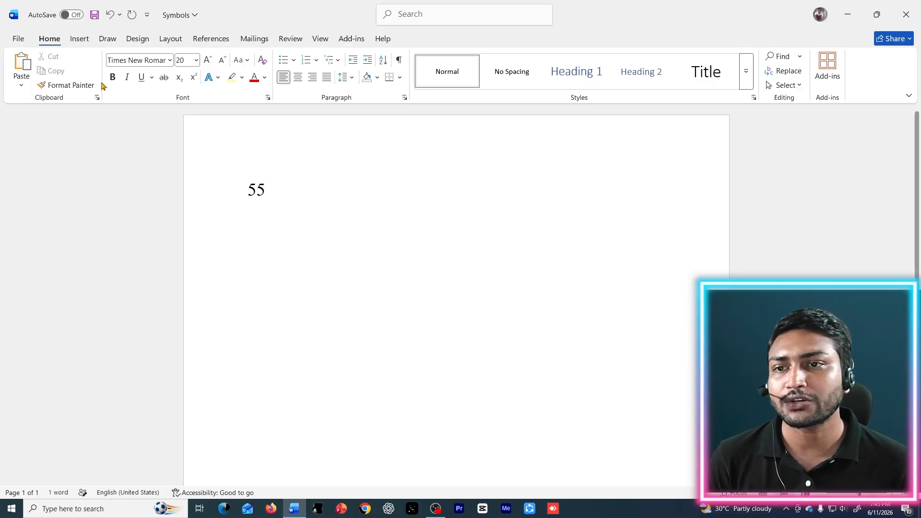
Insert the degree sign as an equation symbol directly after 55
click(80, 39)
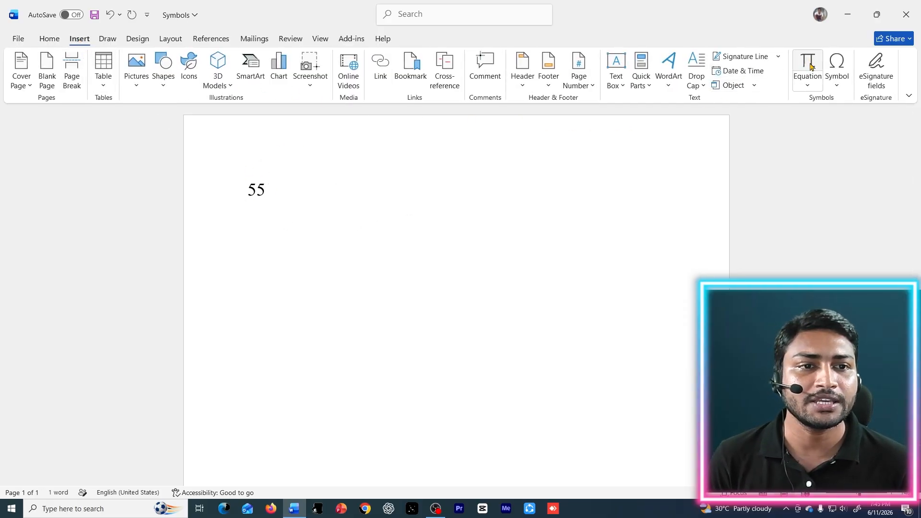
click(809, 67)
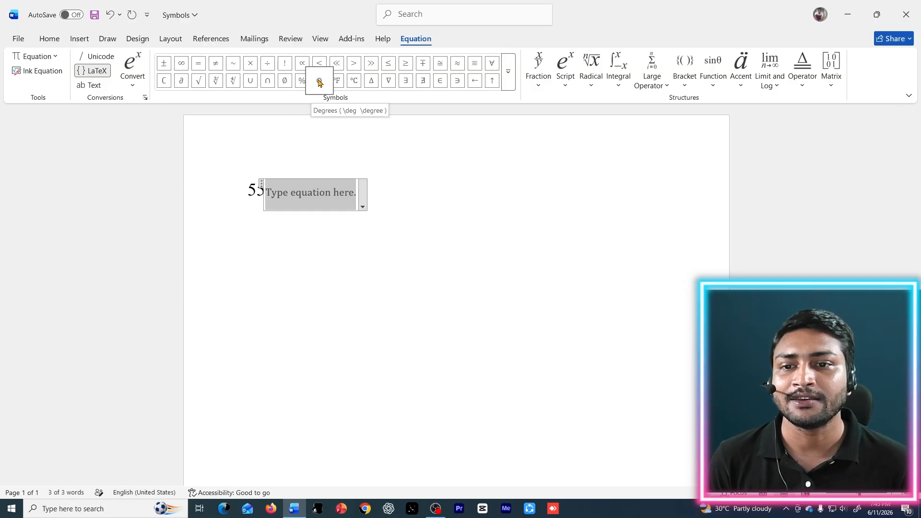
click(320, 82)
click(273, 271)
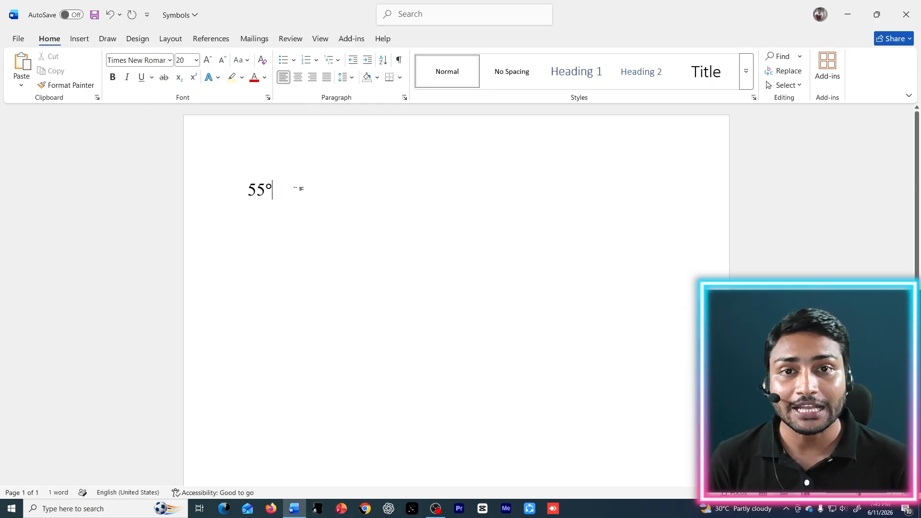
Browse the full equation symbol collection, examining the Basic Math, Greek Letters and Letter-Like Symbols sets
click(80, 39)
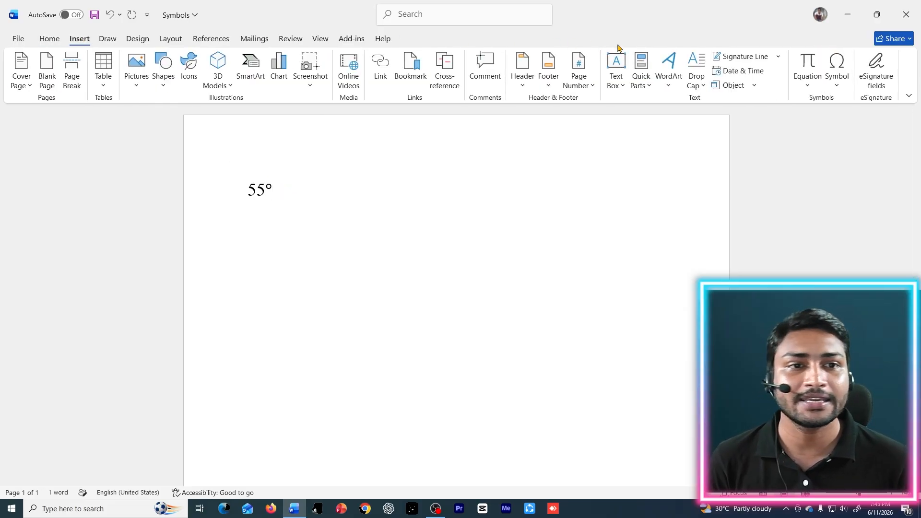
click(791, 67)
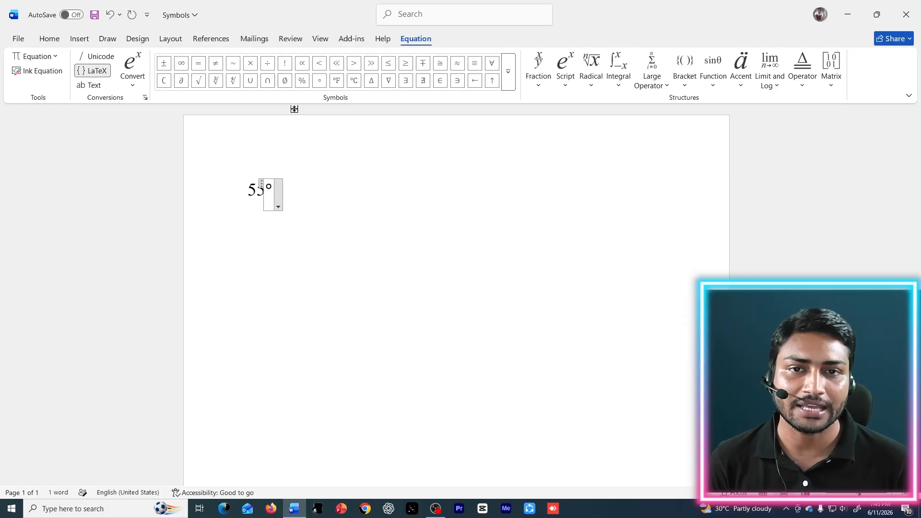
click(508, 72)
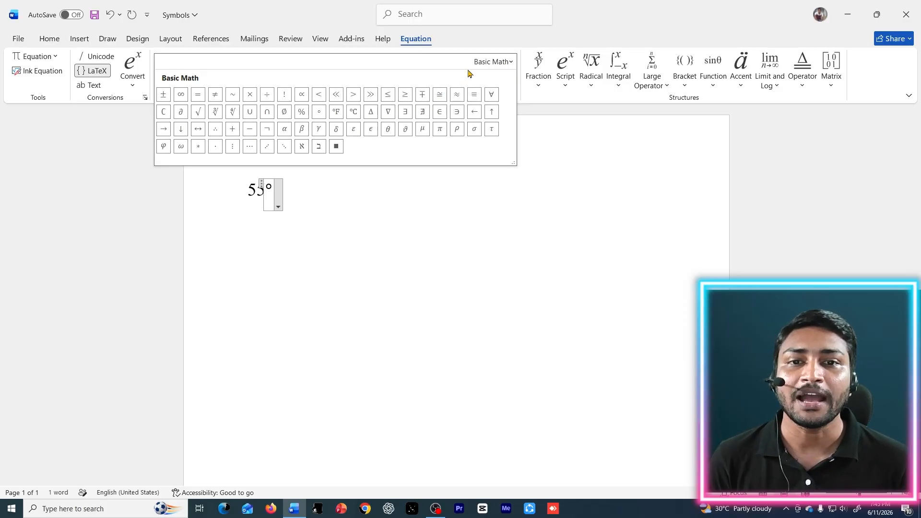
click(511, 62)
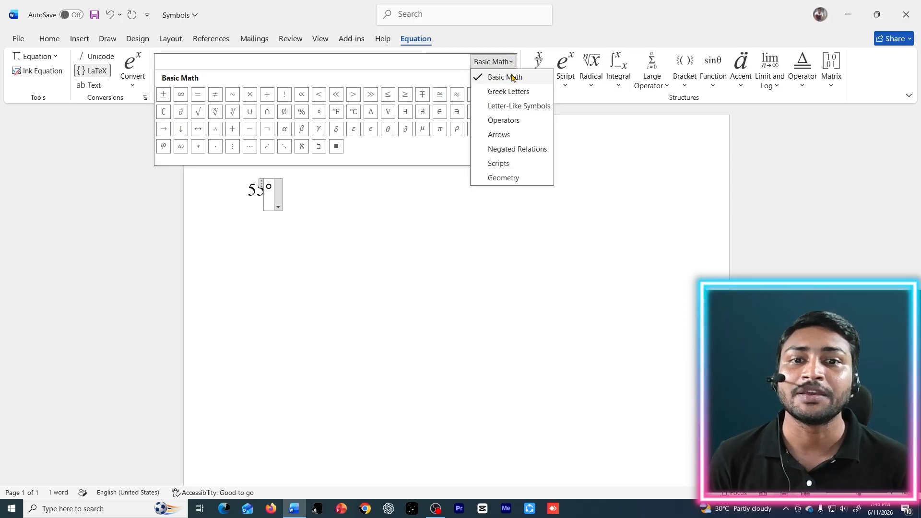
click(504, 91)
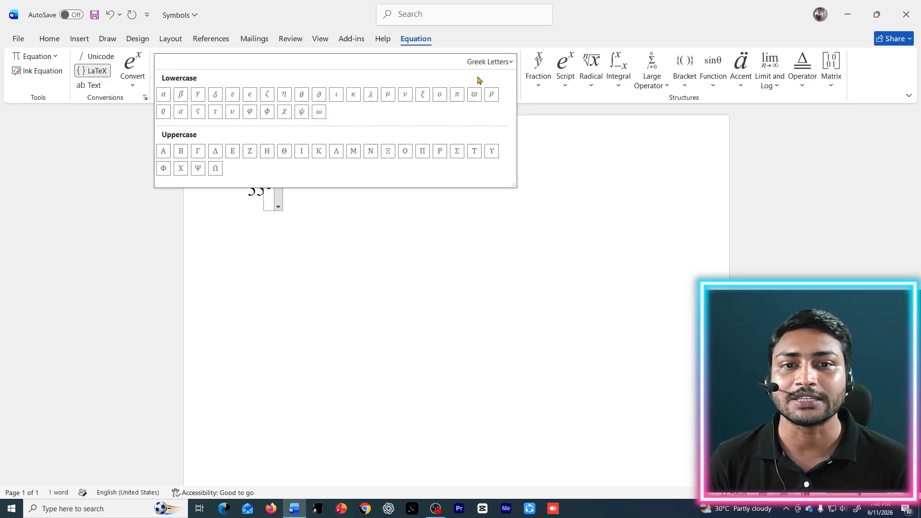
click(512, 62)
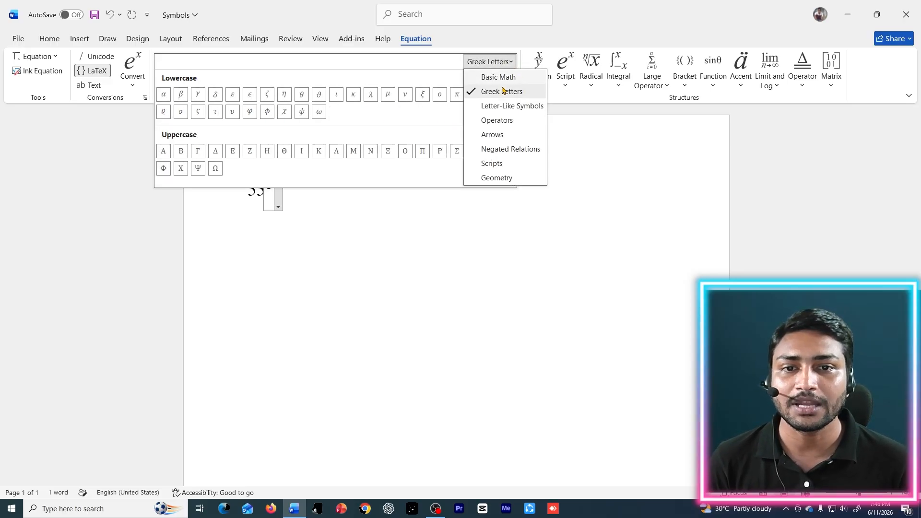
click(517, 106)
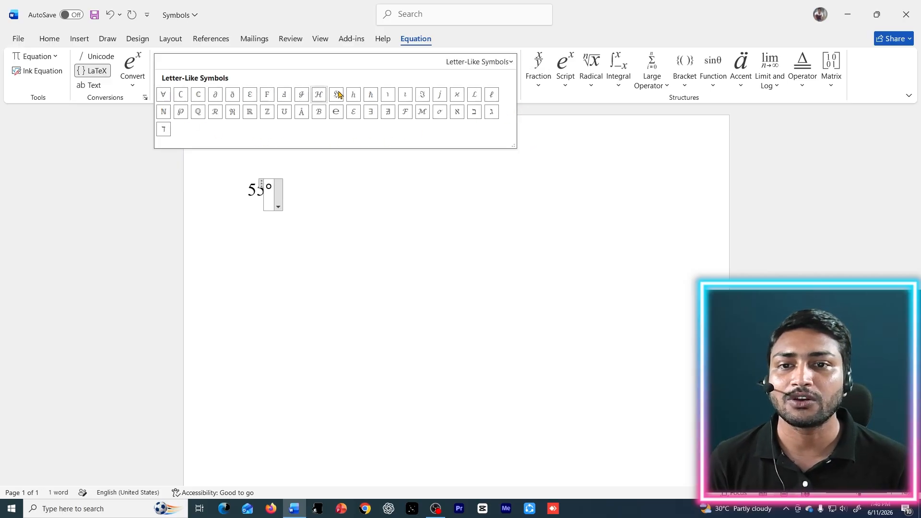
Insert the double harpoon symbol ⇌ from the Arrows set after the degree sign in the equation
click(508, 61)
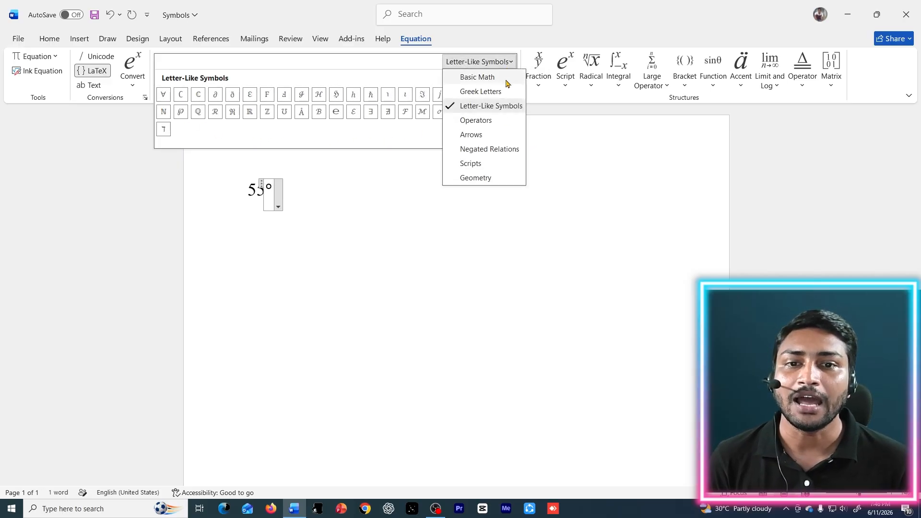
click(481, 134)
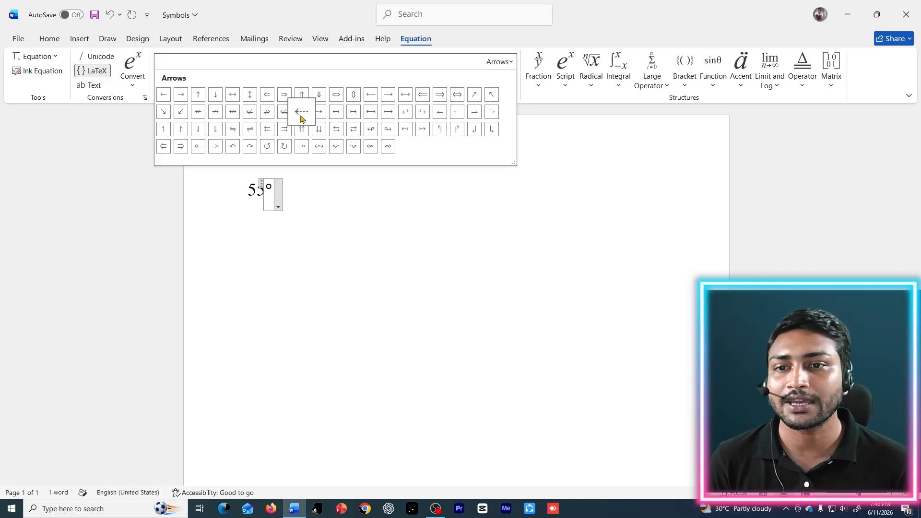
click(250, 128)
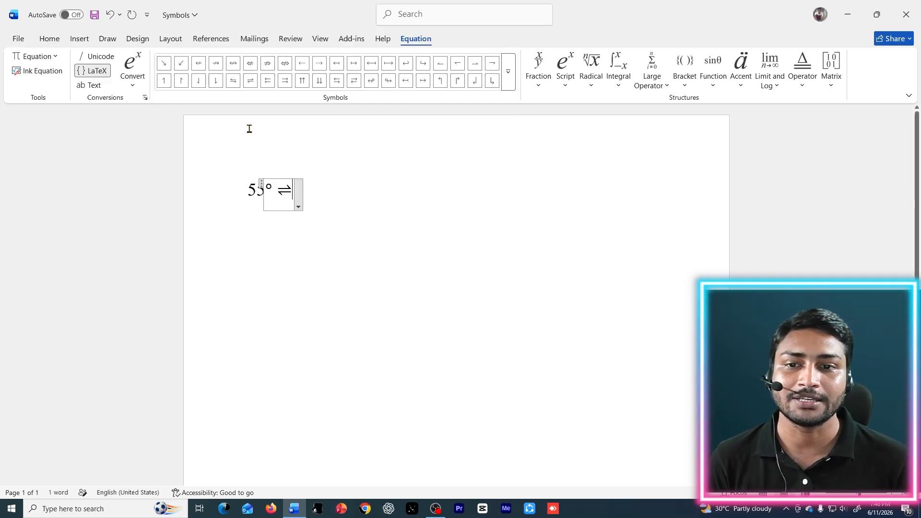
Examine the Geometry and Scripts equation symbol sets, return to the Basic Math set and close the collection
click(508, 77)
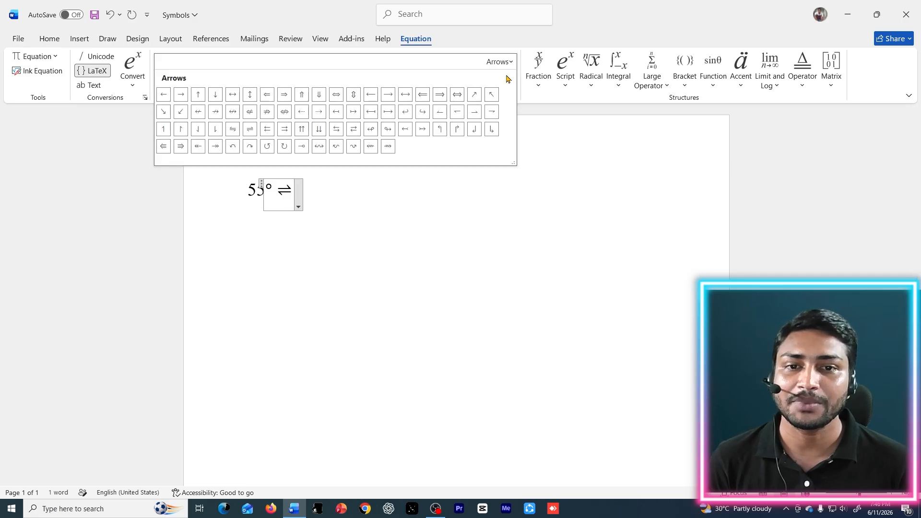
click(498, 61)
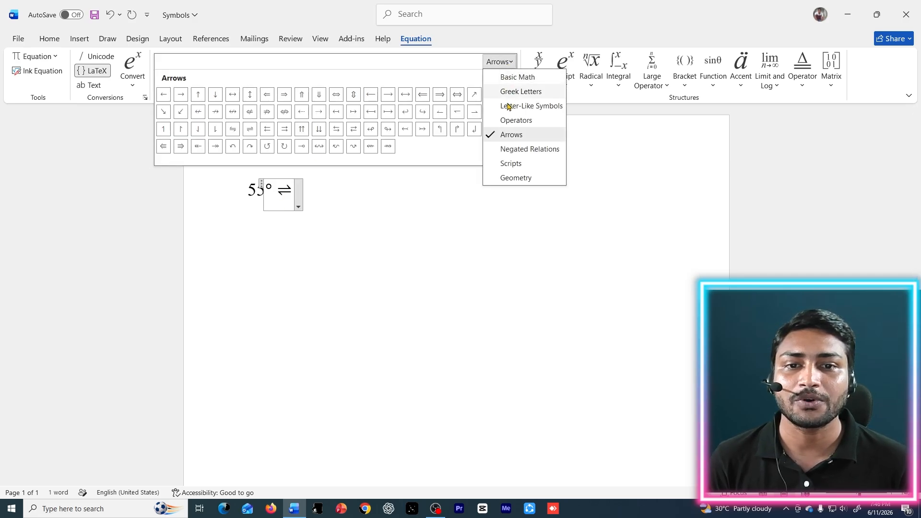
click(521, 181)
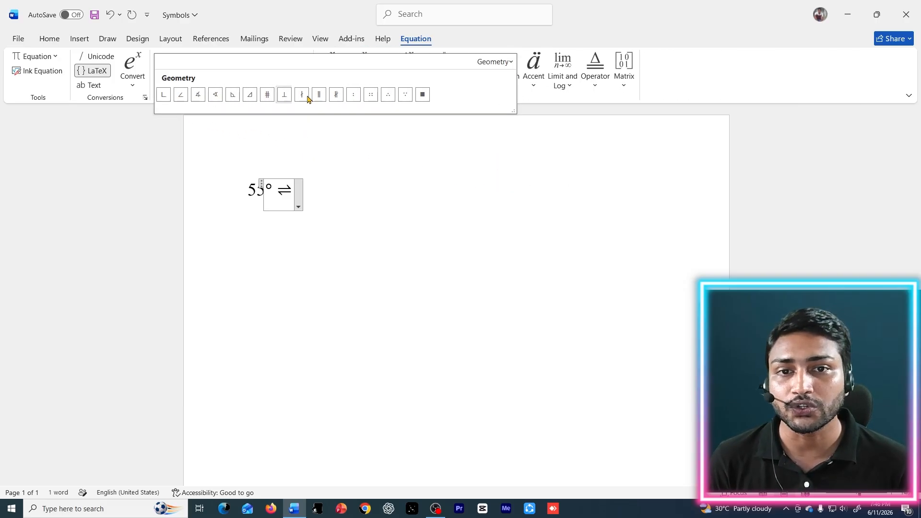
click(496, 62)
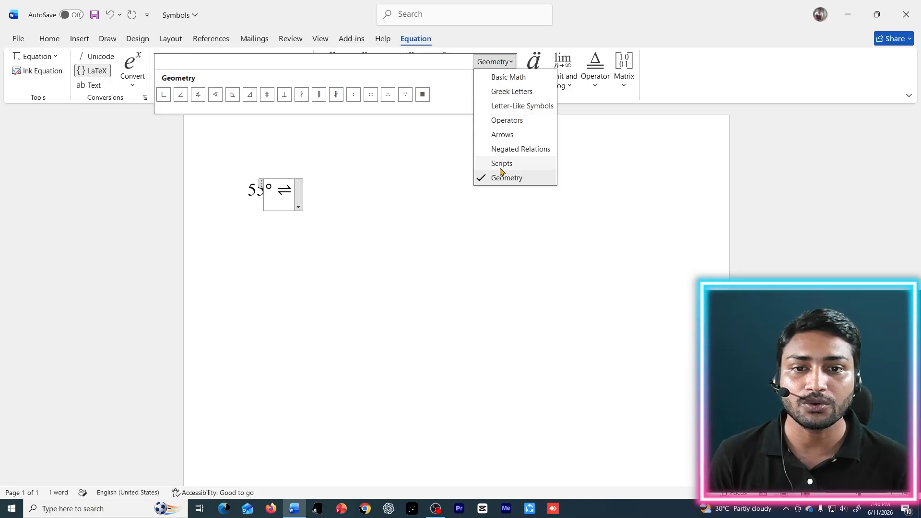
scroll(504, 169, up, 2)
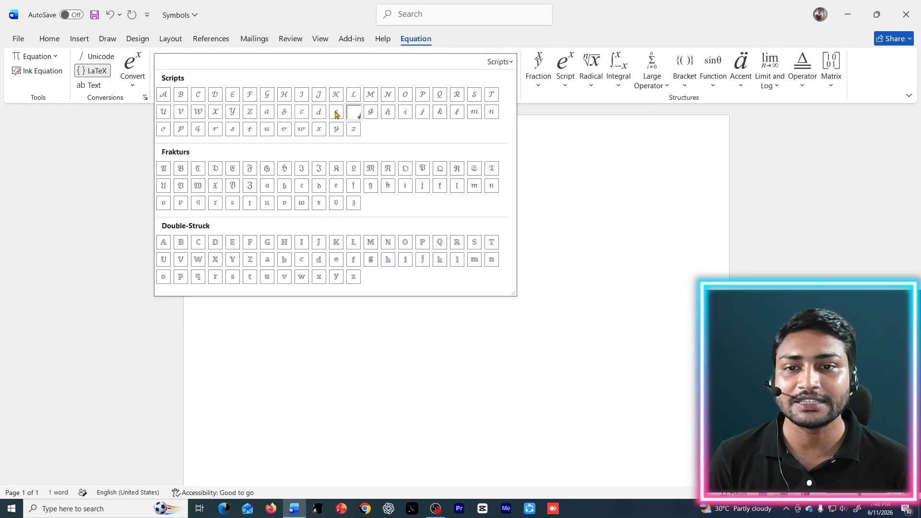
click(510, 61)
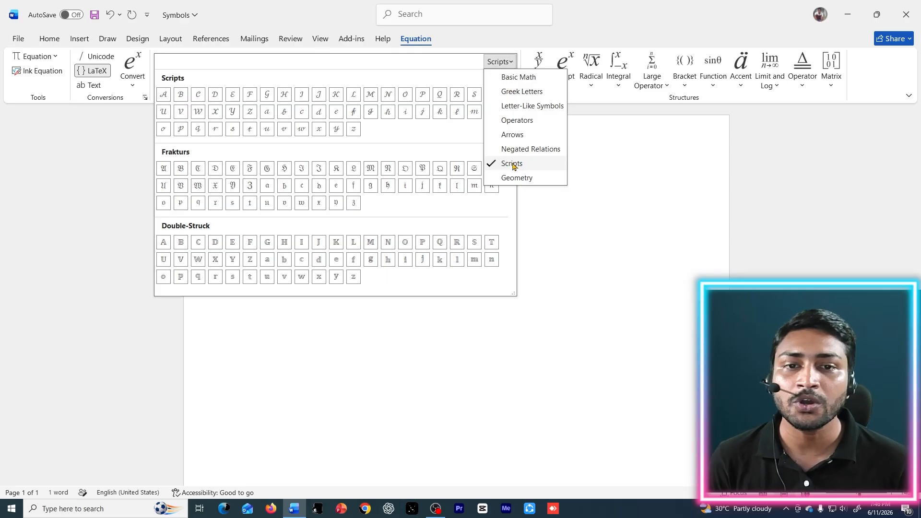
click(519, 78)
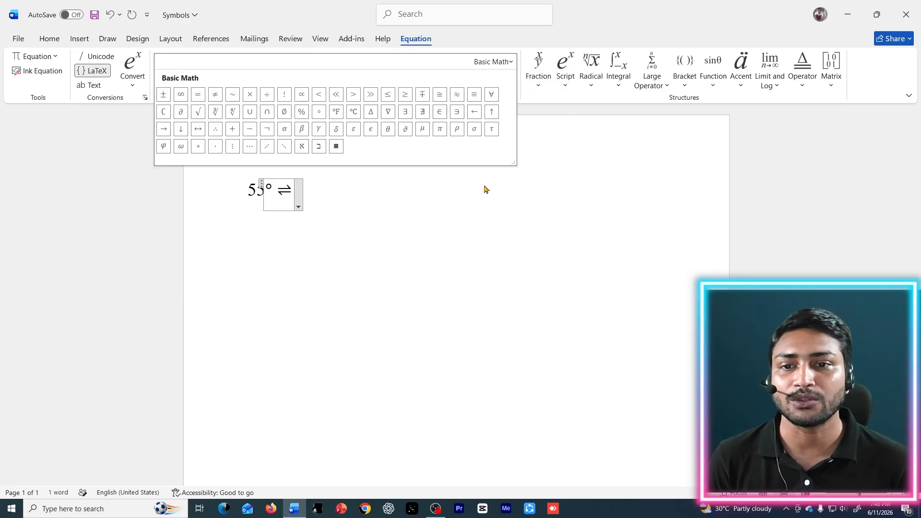
click(485, 188)
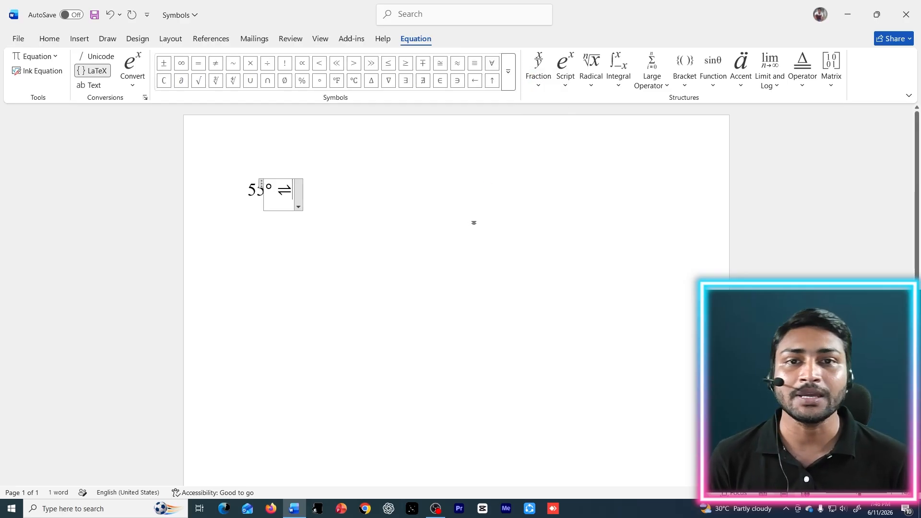